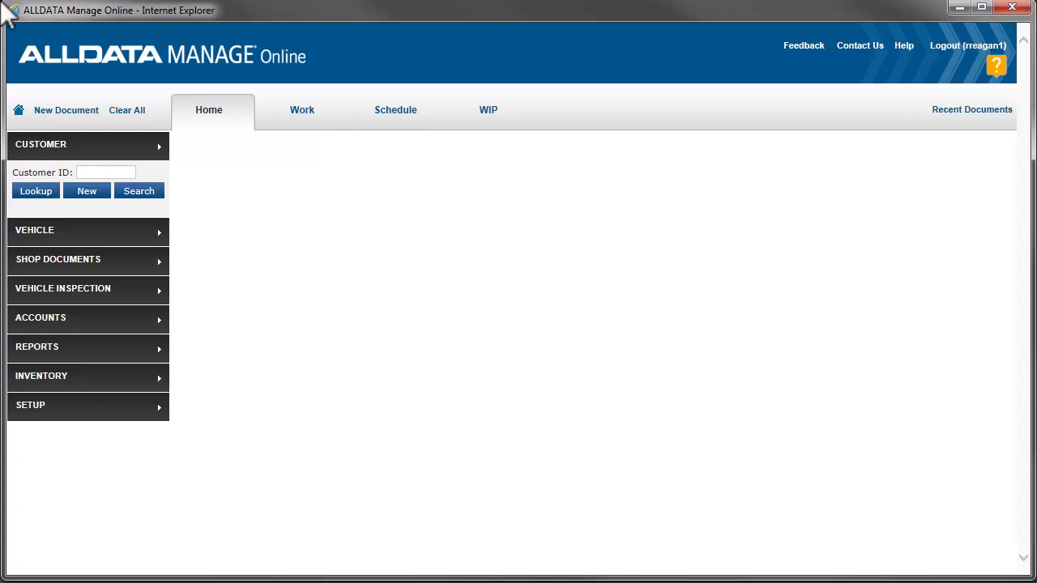
- Open the Tire Settings page from the setup options
{"action": "left_click", "coordinate": [108, 413]}
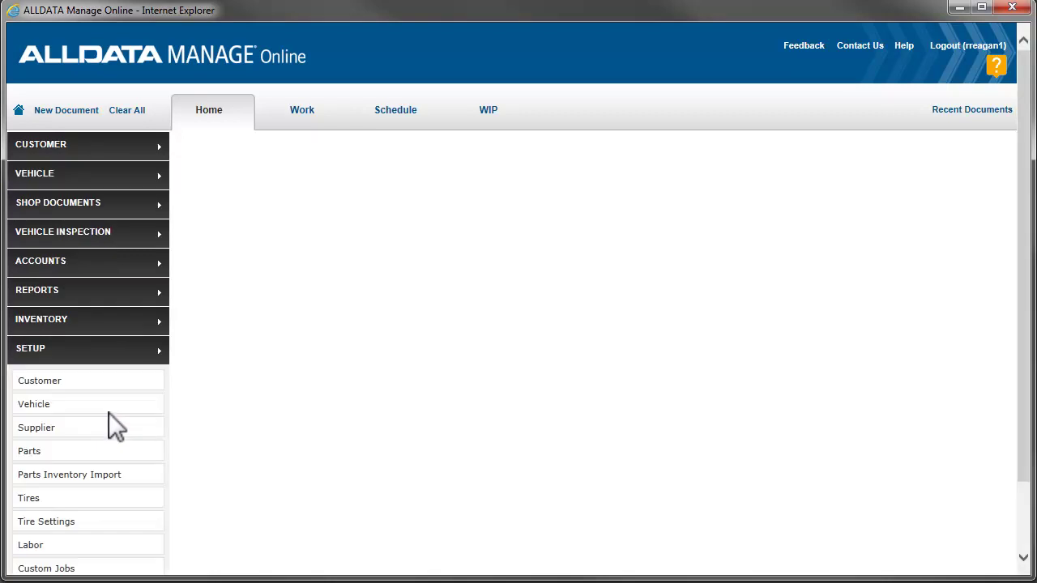
{"action": "left_click", "coordinate": [127, 520]}
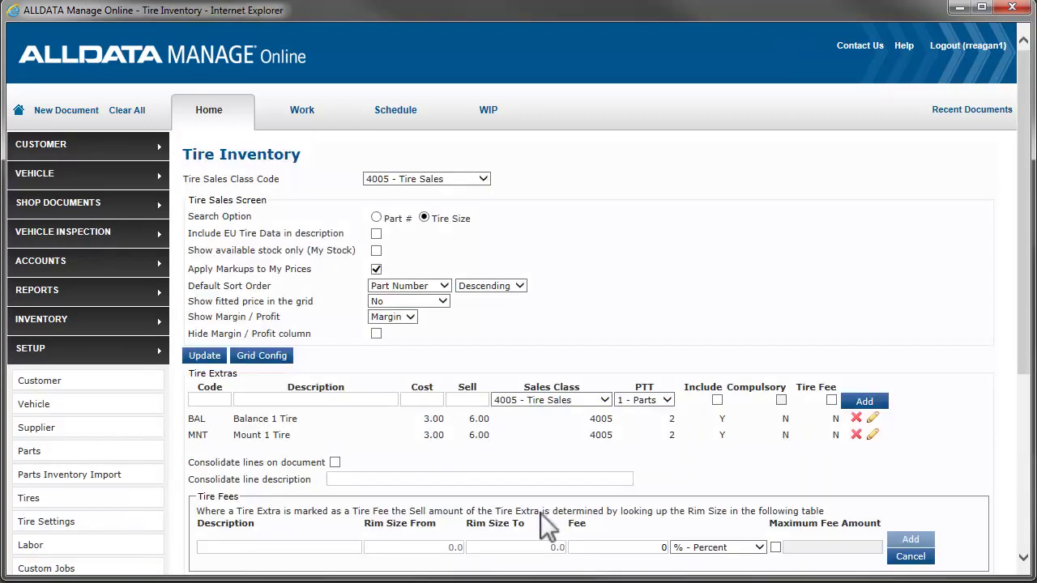
{"action": "scroll", "coordinate": [1024, 429], "scroll_direction": "down", "scroll_amount": 2}
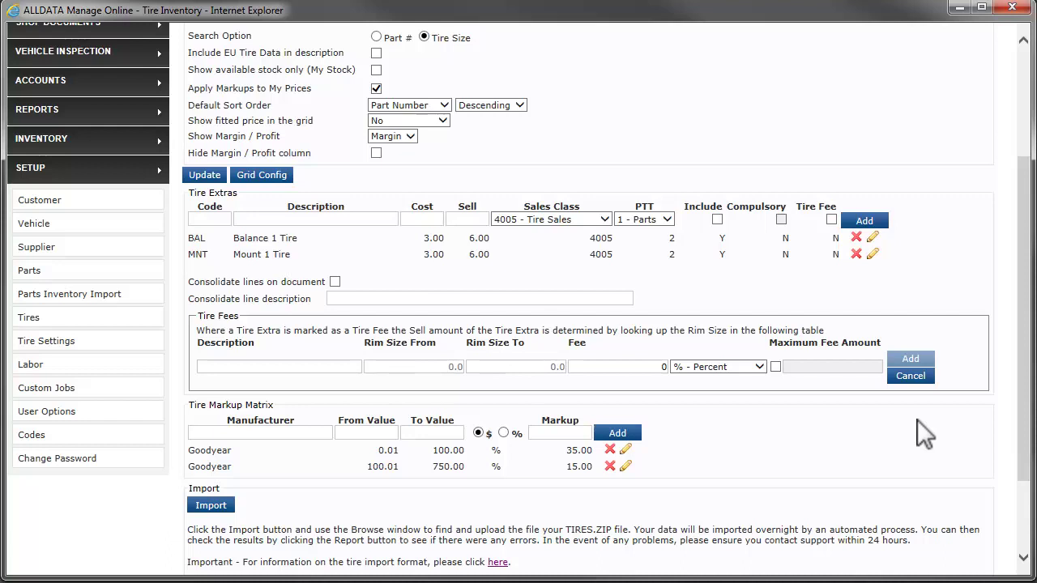
- Add a tire extra with code TDF, description Tire Disposal Fee and PTT 5 - Tire Disposal, marked as Include and Tire Fee
{"action": "left_click", "coordinate": [208, 219]}
{"action": "left_click", "coordinate": [379, 215]}
{"action": "type", "text": "Tire Disposal FEE"}
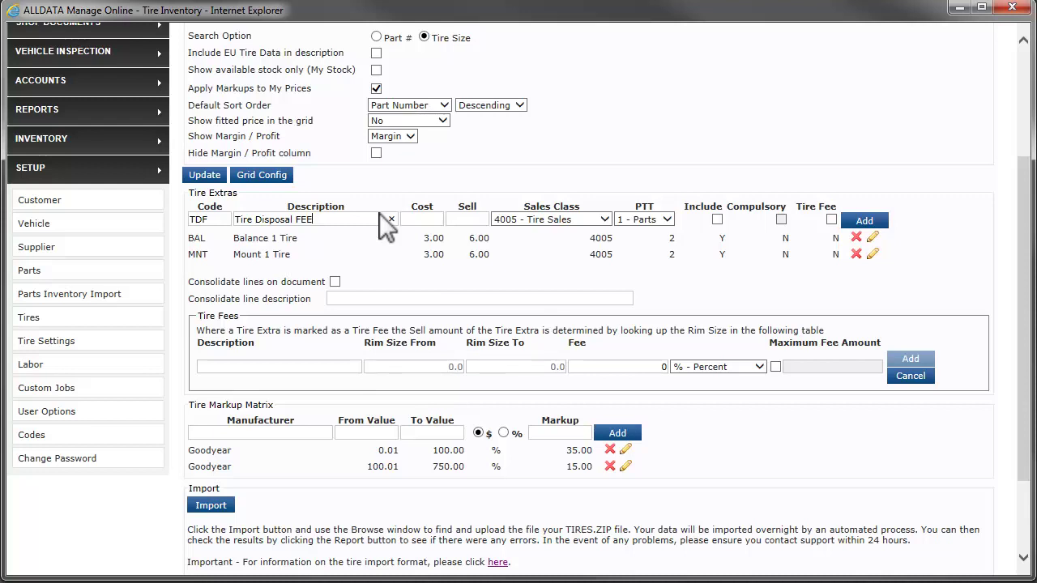
{"action": "left_click", "coordinate": [664, 217]}
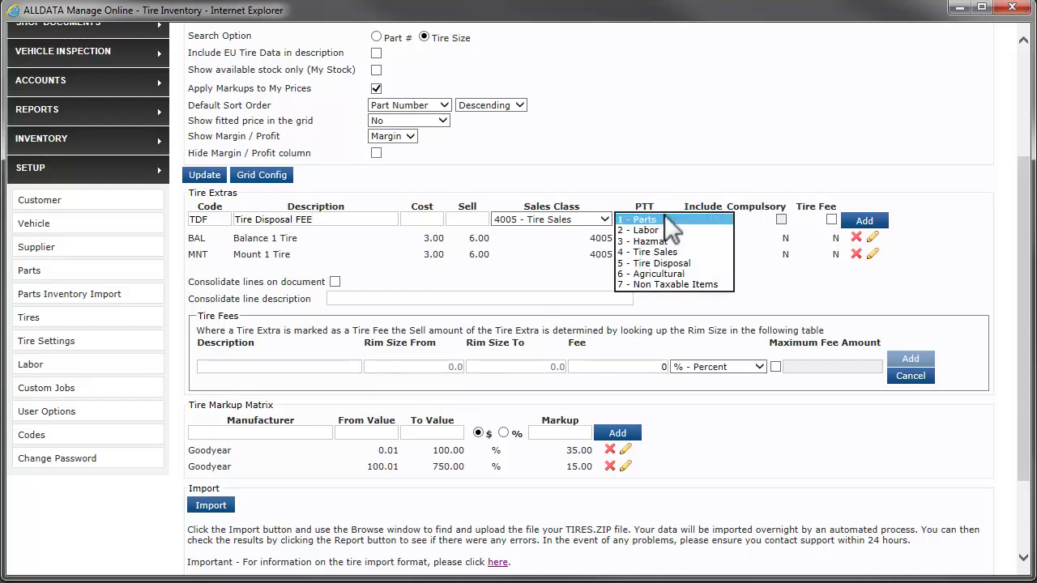
{"action": "left_click", "coordinate": [678, 262]}
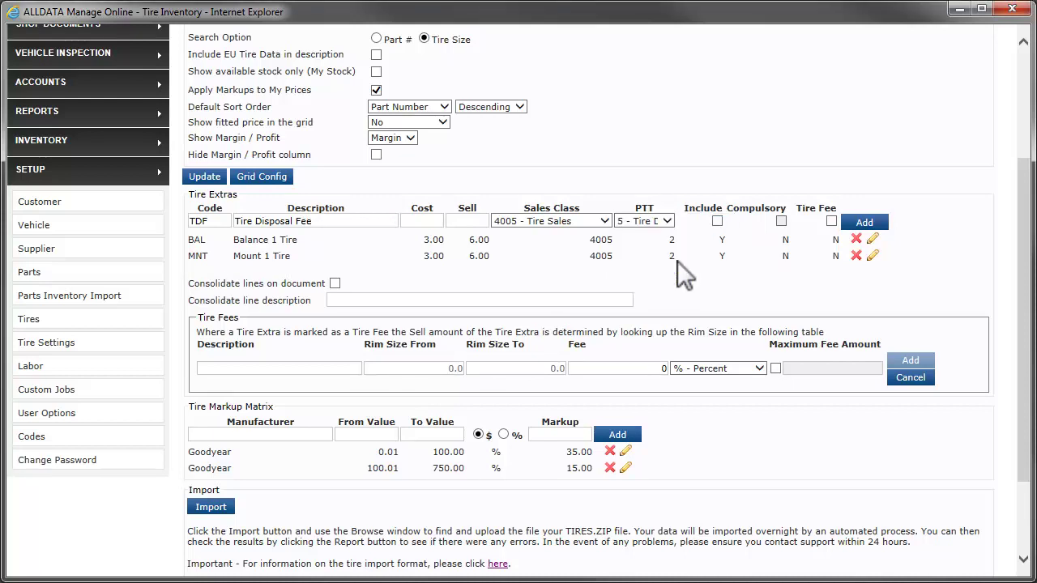
{"action": "left_click", "coordinate": [717, 222]}
{"action": "left_click", "coordinate": [831, 221]}
{"action": "left_click", "coordinate": [869, 222]}
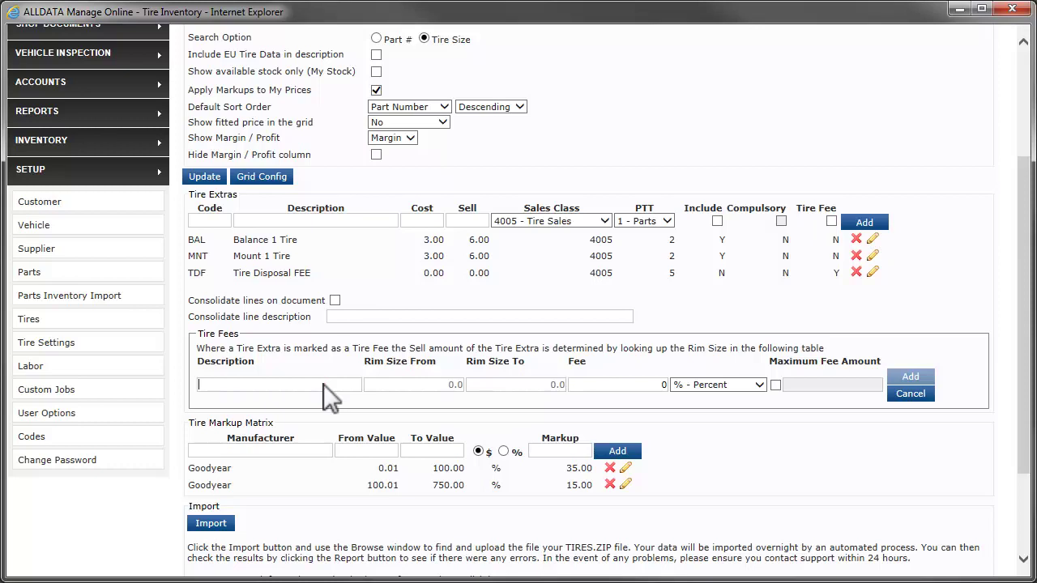
- Add a tire fee described as "Fee for up to 15 inch" with rim size up to 15 and a 1 percent fee
{"action": "type", "text": "Fee for up to 15 inch"}
{"action": "left_click", "coordinate": [507, 383]}
{"action": "type", "text": "15"}
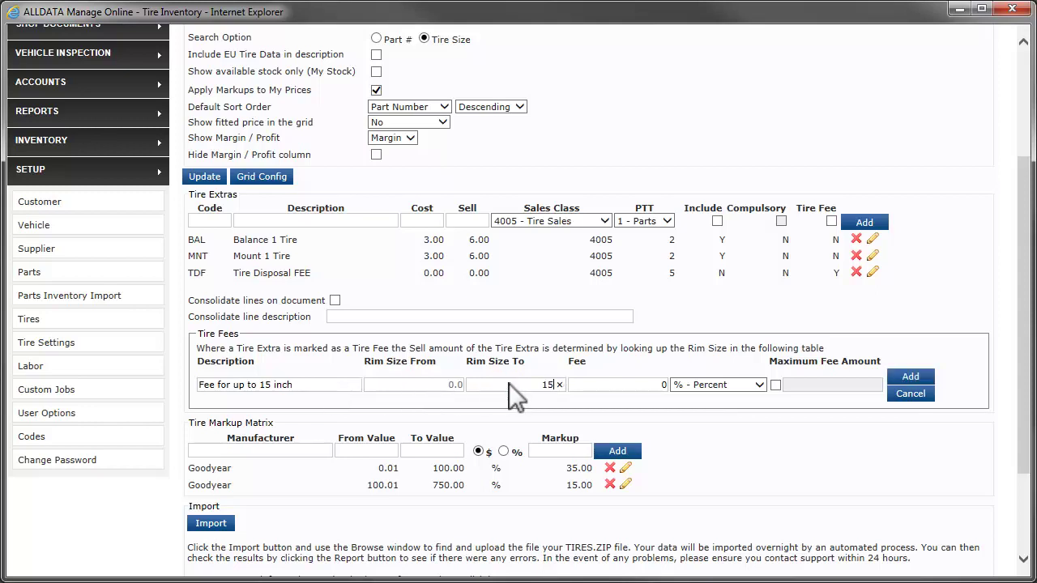
{"action": "left_click", "coordinate": [574, 385]}
{"action": "type", "text": "1"}
{"action": "left_click", "coordinate": [757, 383]}
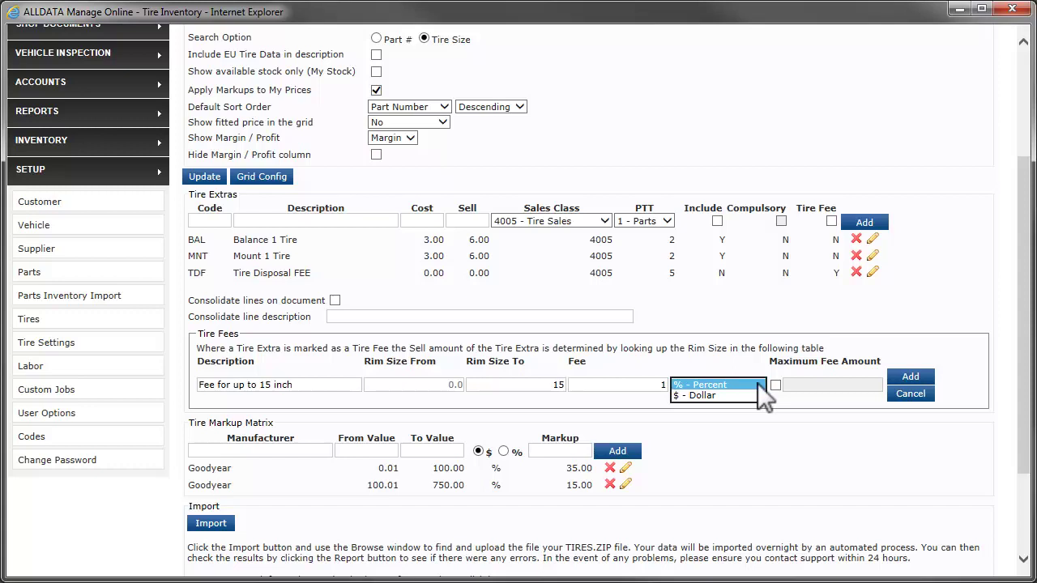
{"action": "left_click", "coordinate": [759, 385]}
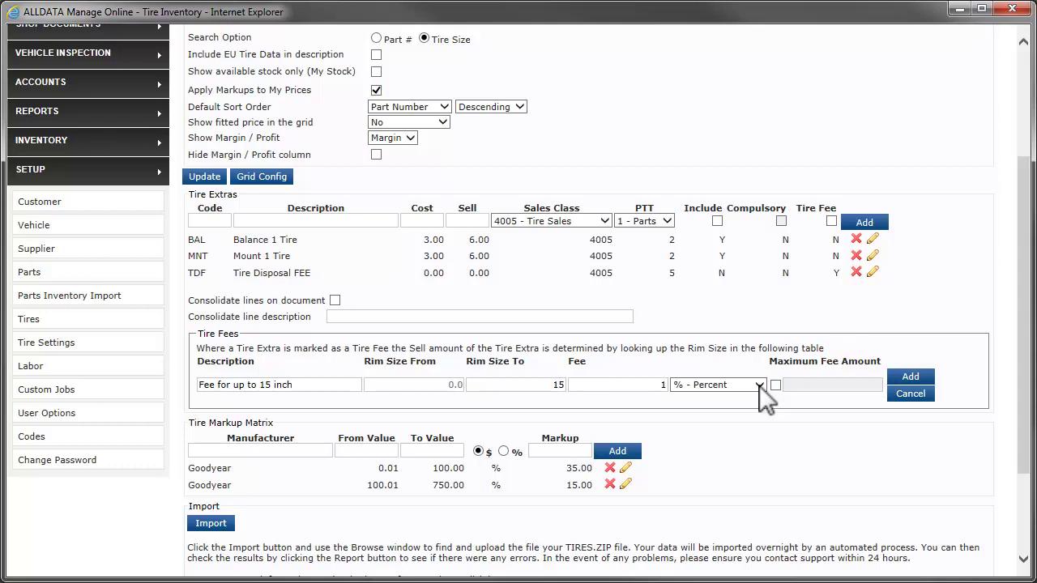
{"action": "left_click", "coordinate": [911, 376]}
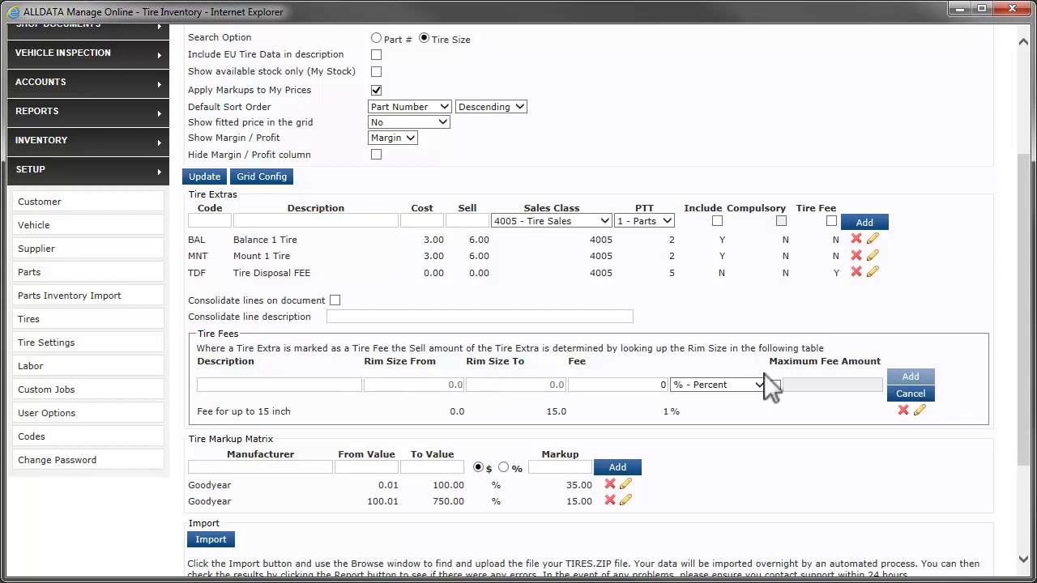
- Add a tire fee described as "Fee for 15.1 to 16" for rim sizes 15.1 to 16 with a 2 percent fee
{"action": "left_click", "coordinate": [294, 386]}
{"action": "type", "text": "Fee for 15.1 to 16"}
{"action": "left_click", "coordinate": [369, 381]}
{"action": "type", "text": "15.1"}
{"action": "left_click", "coordinate": [475, 382]}
{"action": "type", "text": "16"}
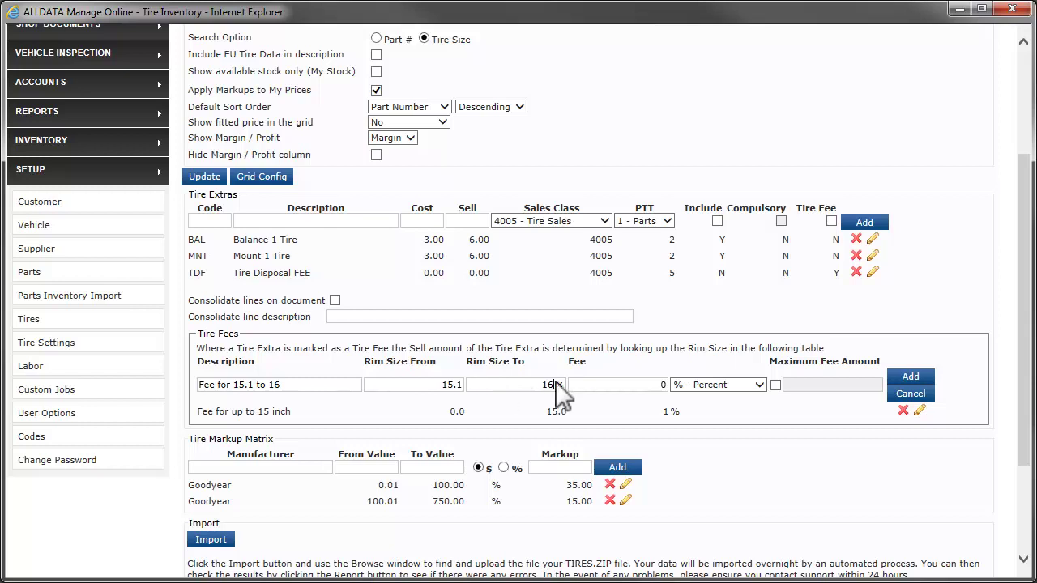
{"action": "left_click", "coordinate": [579, 384]}
{"action": "type", "text": "2"}
{"action": "left_click", "coordinate": [910, 377]}
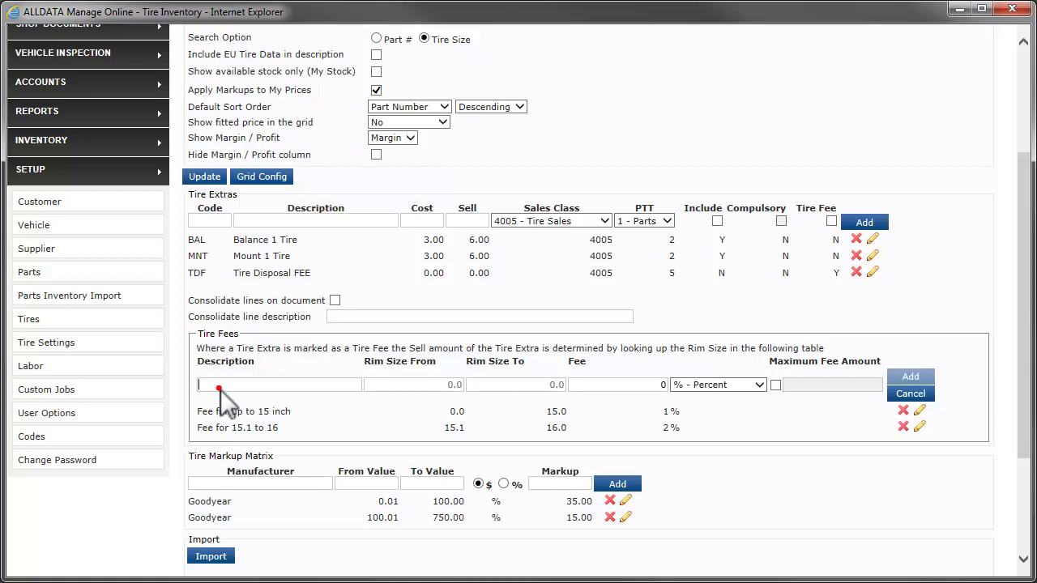
- Add a 3 percent tire fee "Fee for 16.1 to 17 capped at 3.99" for rim sizes 16.1 to 17, with maximum fee 3.99
{"action": "type", "text": "Fee for 16.1 to 17 capped at 3.99"}
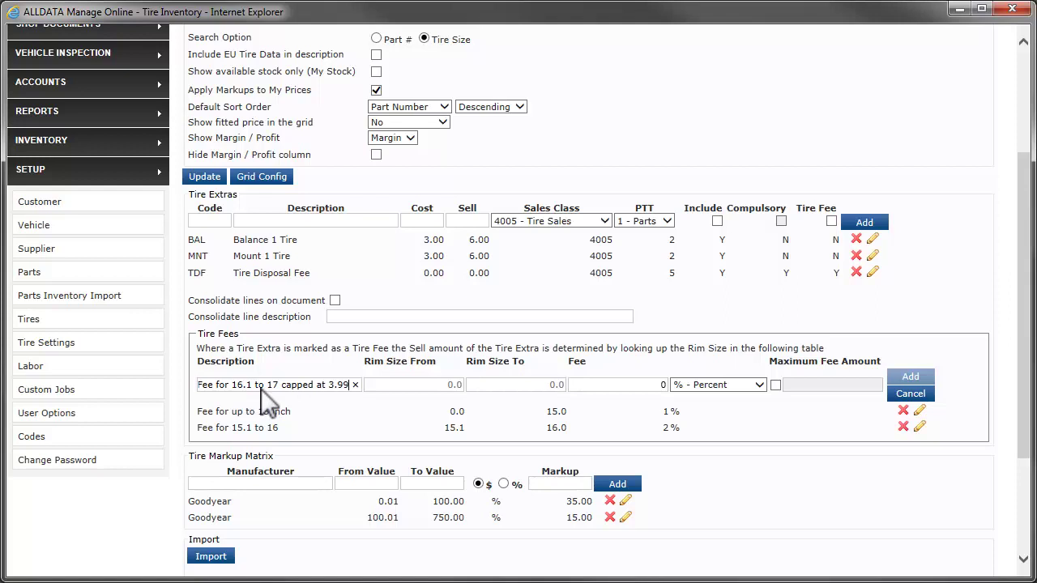
{"action": "left_click", "coordinate": [384, 384]}
{"action": "type", "text": "16.1"}
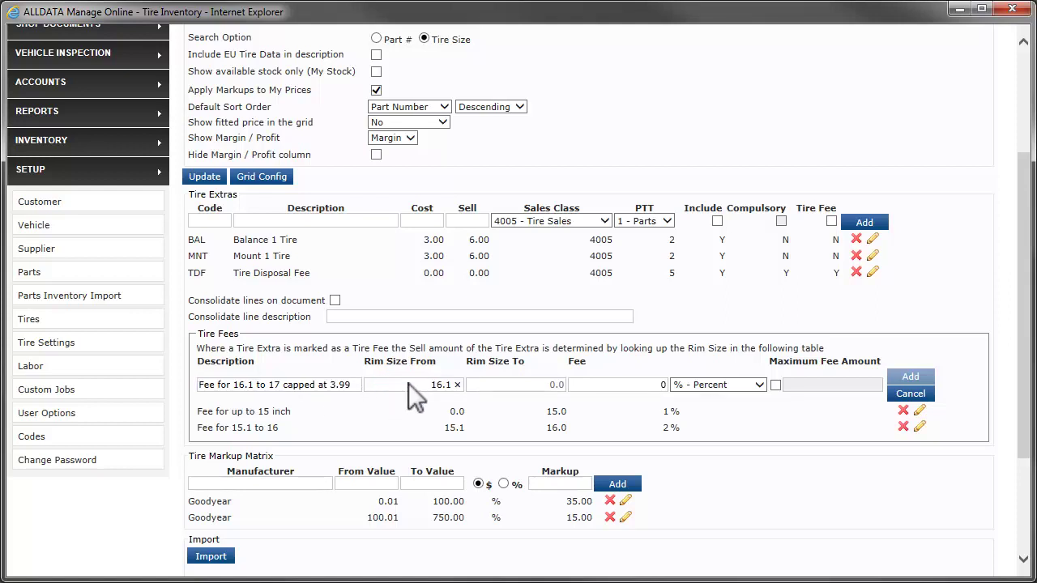
{"action": "left_click", "coordinate": [485, 383]}
{"action": "type", "text": "17"}
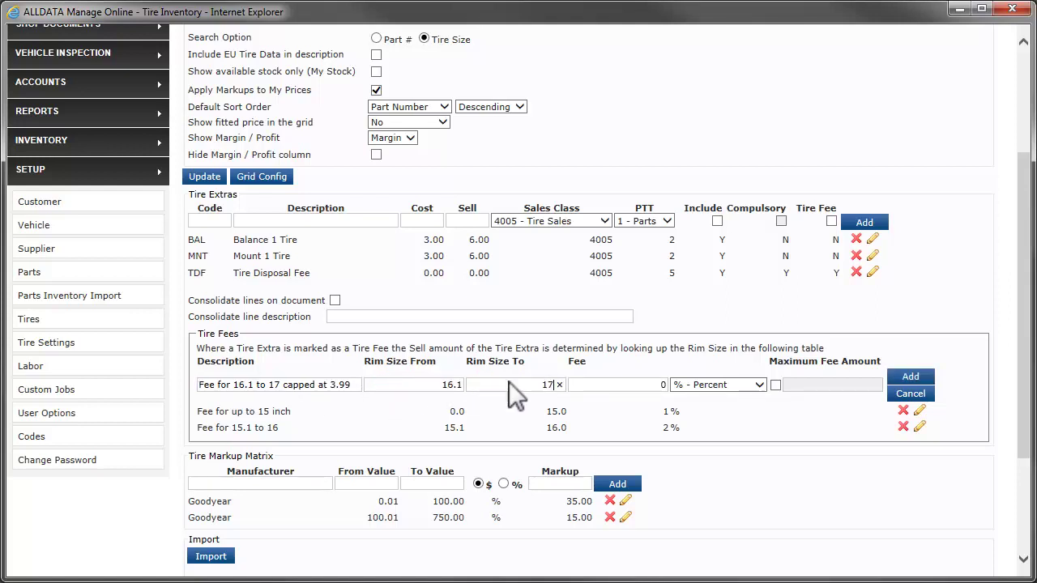
{"action": "left_click", "coordinate": [582, 382]}
{"action": "type", "text": "3"}
{"action": "left_click", "coordinate": [773, 384]}
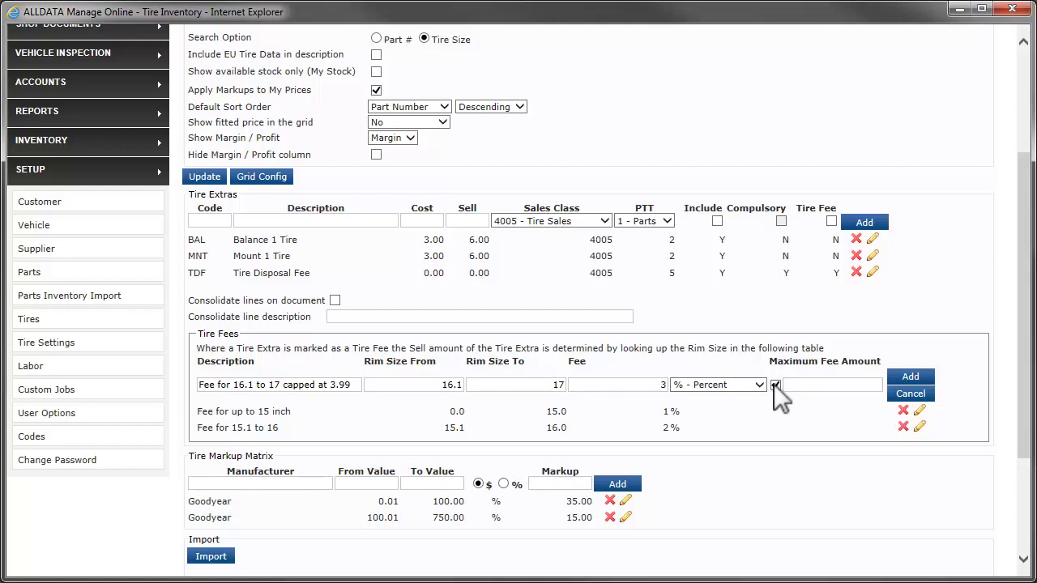
{"action": "left_click", "coordinate": [800, 382]}
{"action": "type", "text": "3.99"}
{"action": "left_click", "coordinate": [902, 372]}
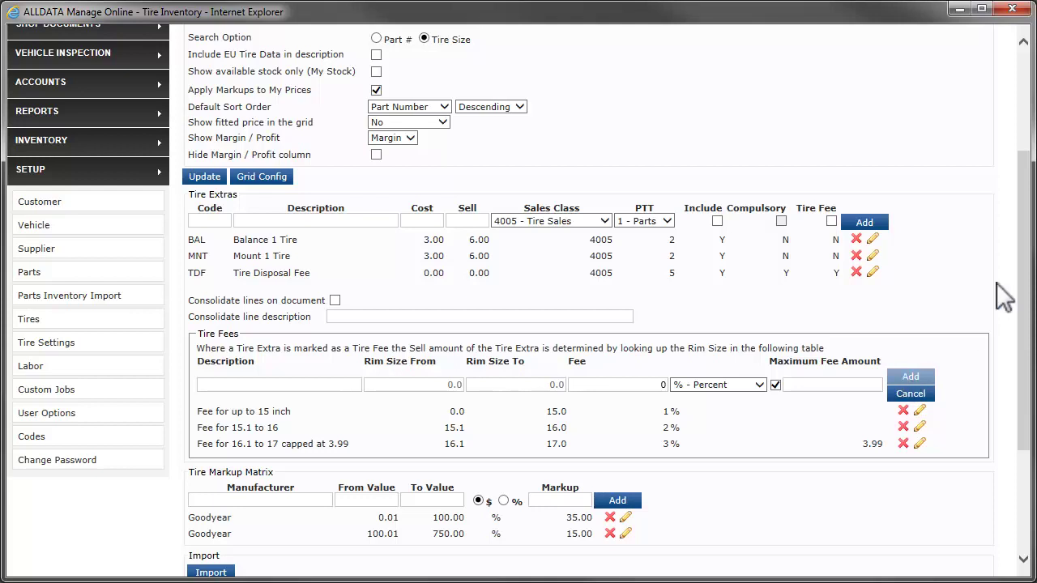
- Go to the work document and start adding a Tire Sales job
{"action": "left_click", "coordinate": [1025, 61]}
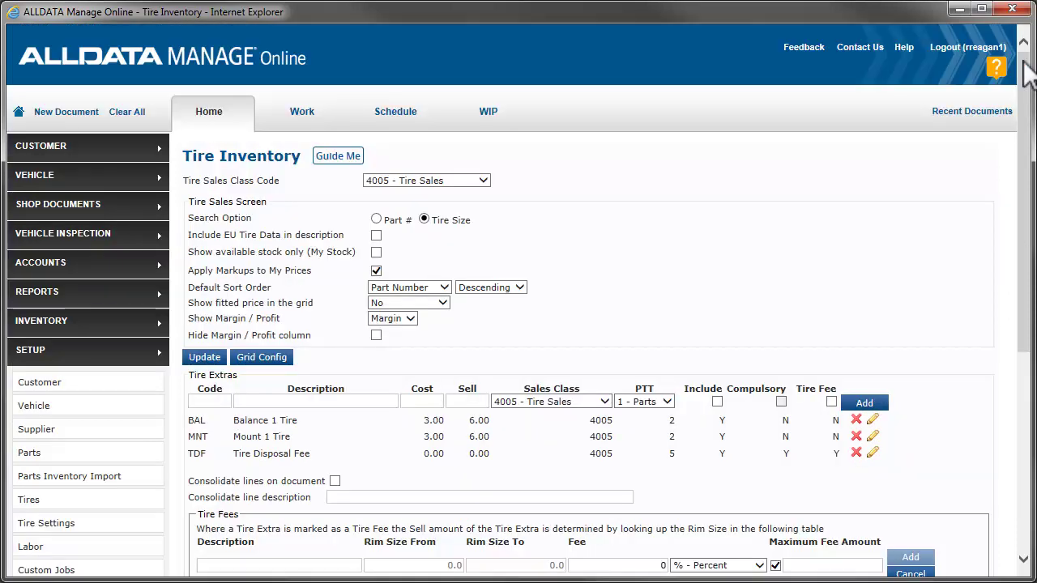
{"action": "left_click", "coordinate": [294, 113]}
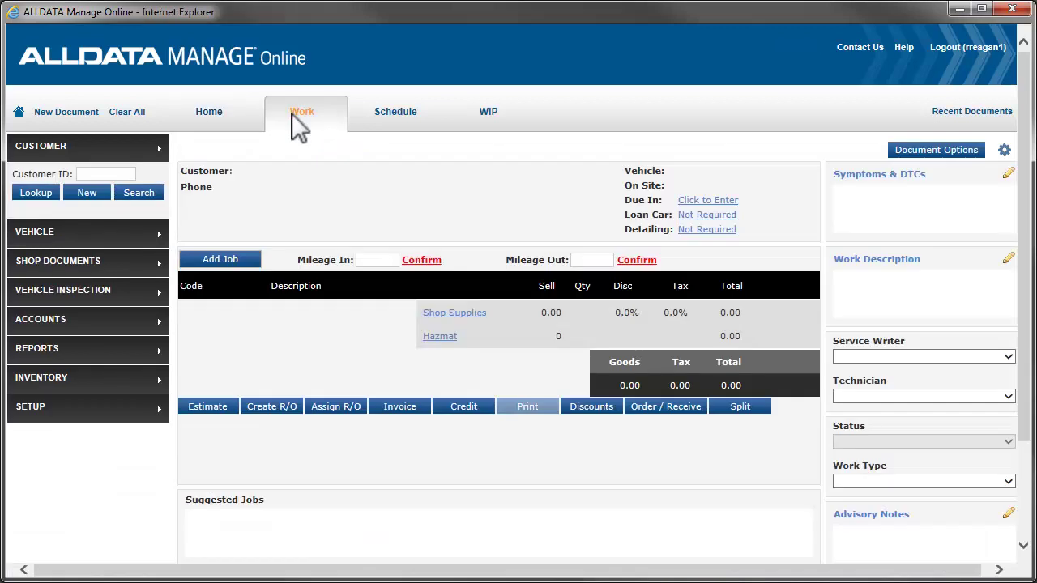
{"action": "left_click", "coordinate": [225, 258]}
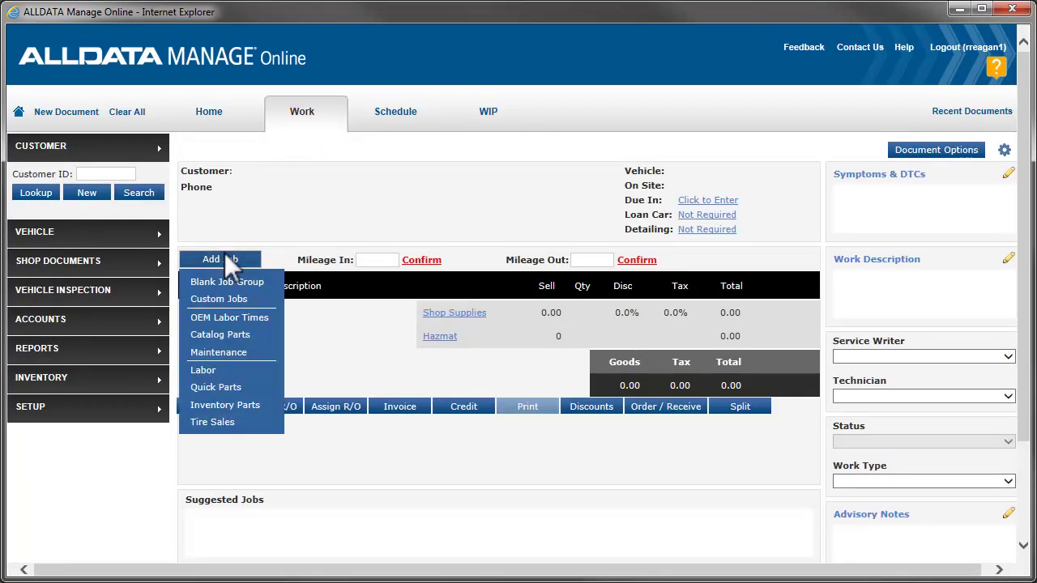
{"action": "left_click", "coordinate": [239, 423]}
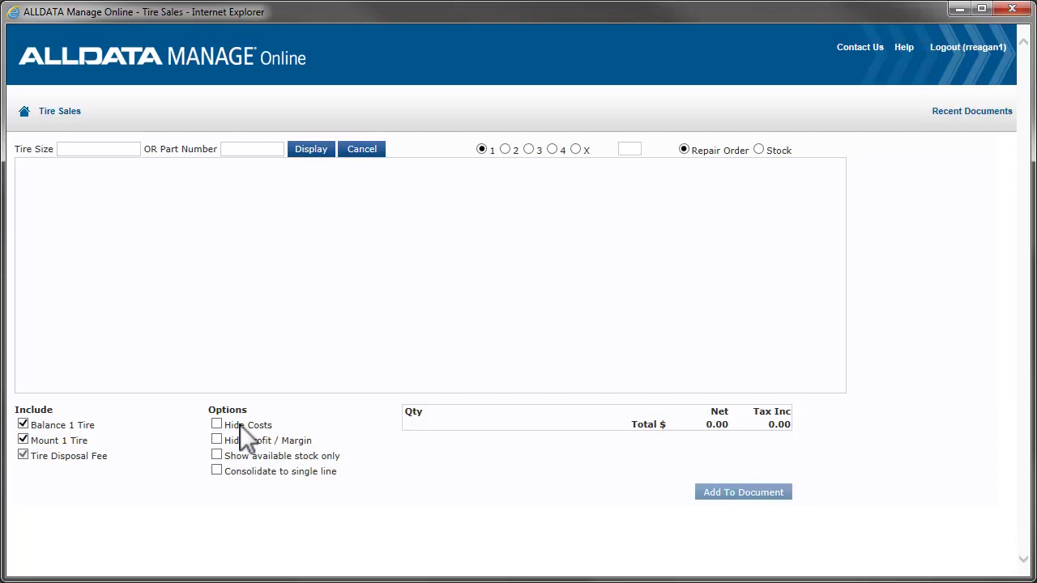
- Display the stock tires whose part number matches TIR
{"action": "left_click", "coordinate": [236, 150]}
{"action": "type", "text": "TIR"}
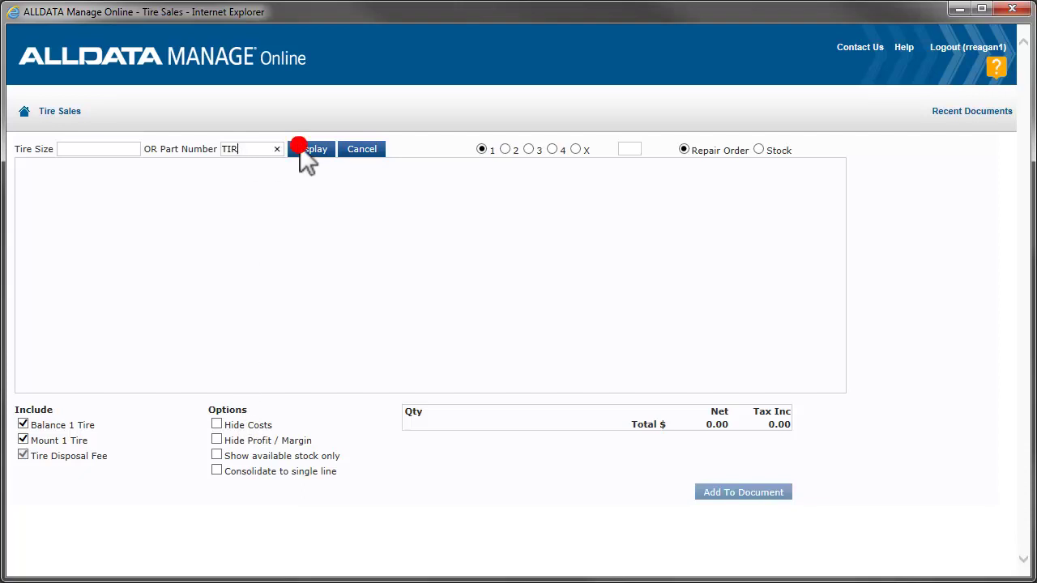
{"action": "left_click", "coordinate": [299, 150]}
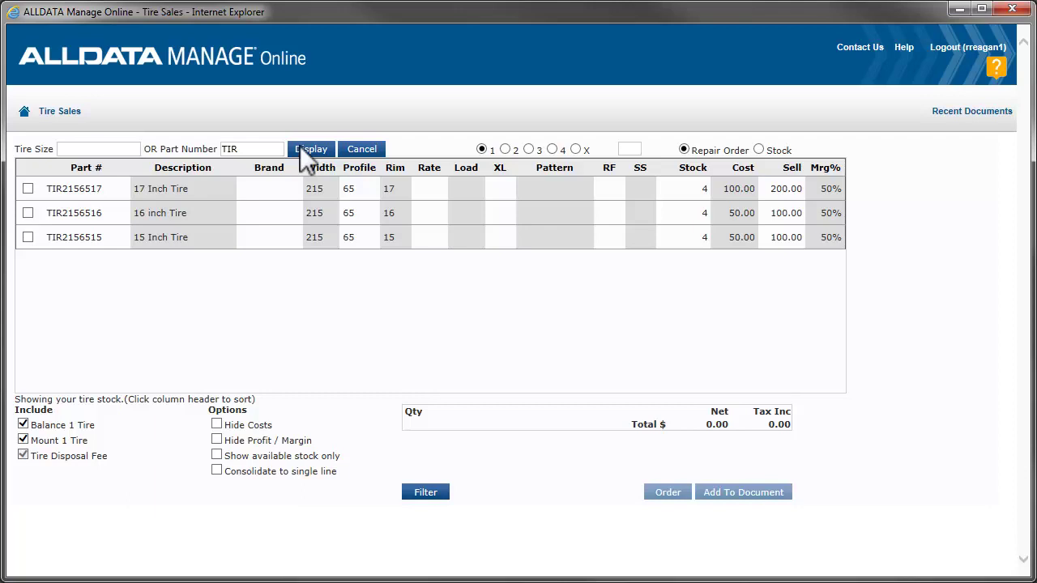
- Select the 15, 16 and 17 inch tires one at a time to check the disposal fee applied to each
{"action": "left_click", "coordinate": [28, 236]}
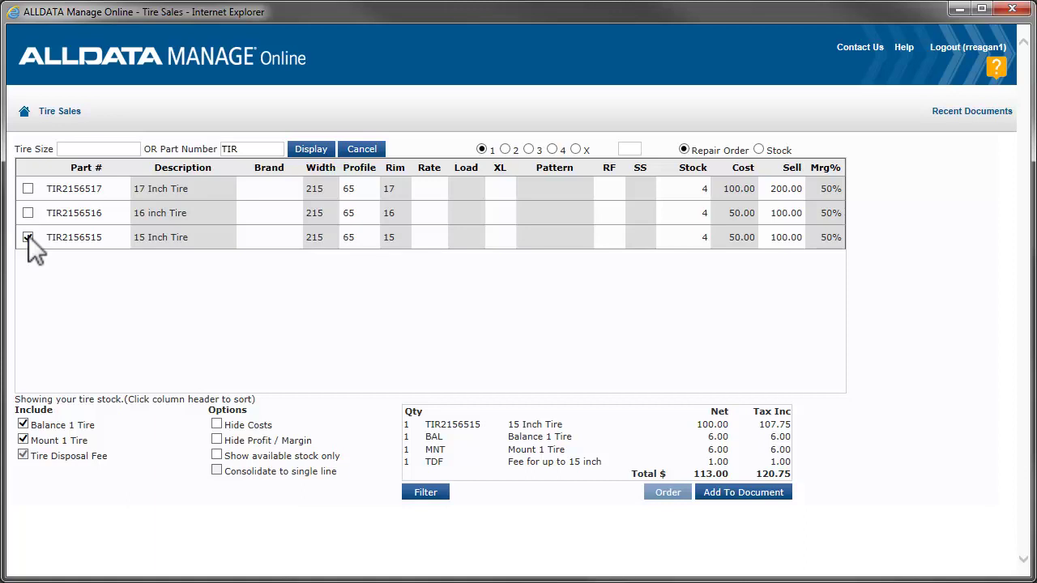
{"action": "left_click", "coordinate": [30, 235]}
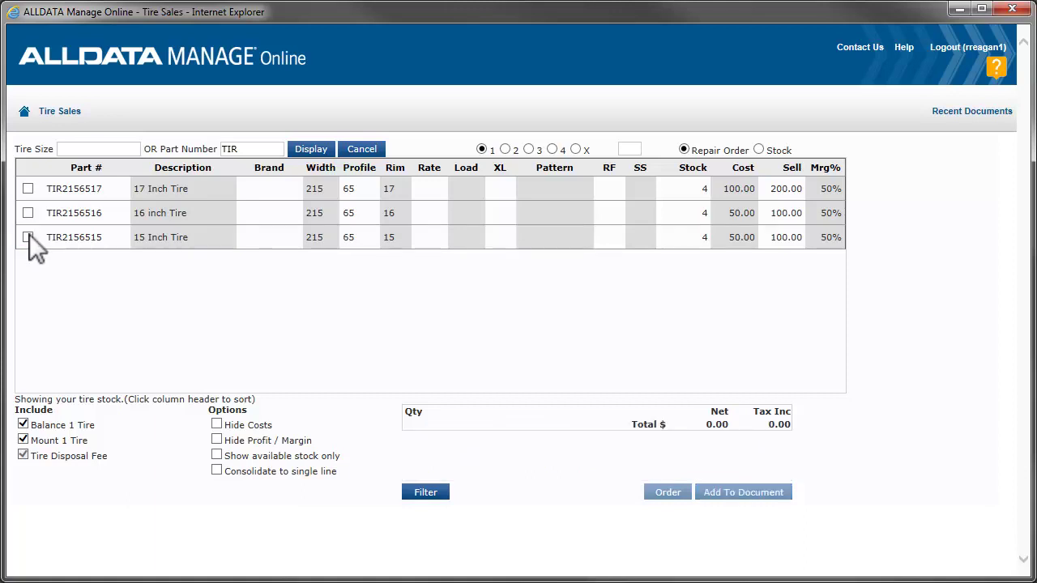
{"action": "left_click", "coordinate": [29, 212]}
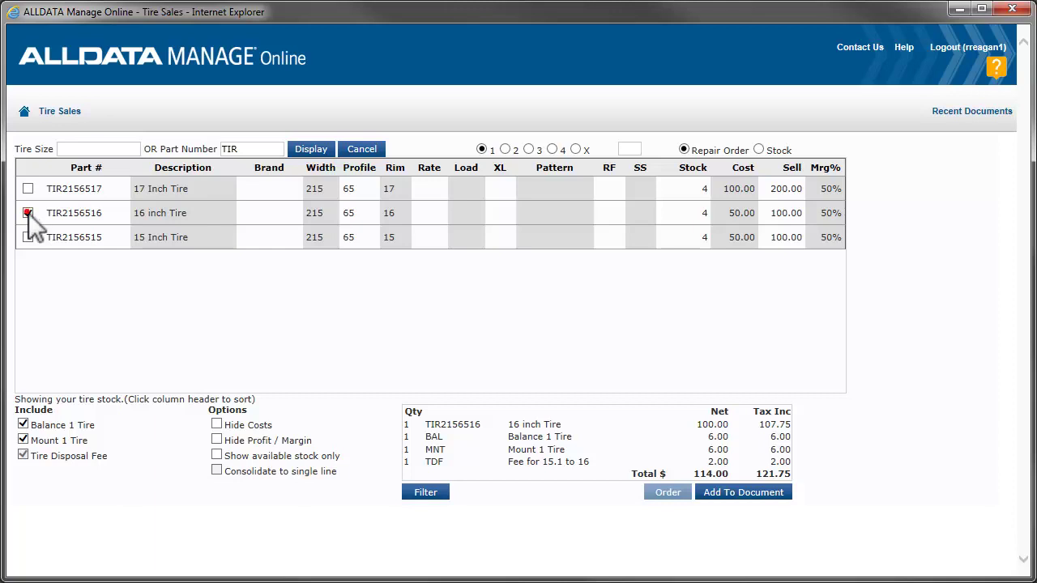
{"action": "left_click", "coordinate": [28, 213]}
{"action": "left_click", "coordinate": [27, 187]}
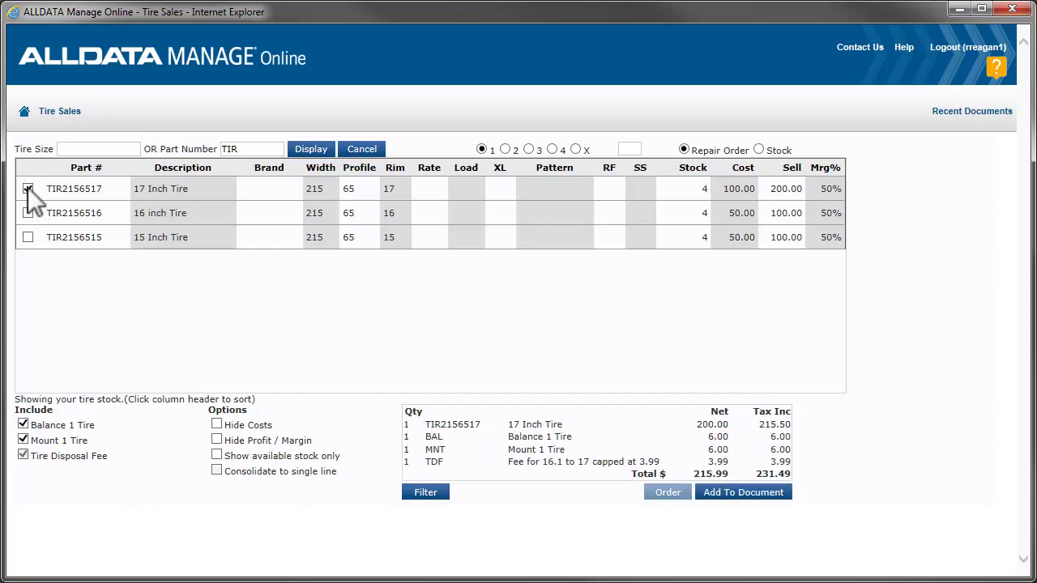